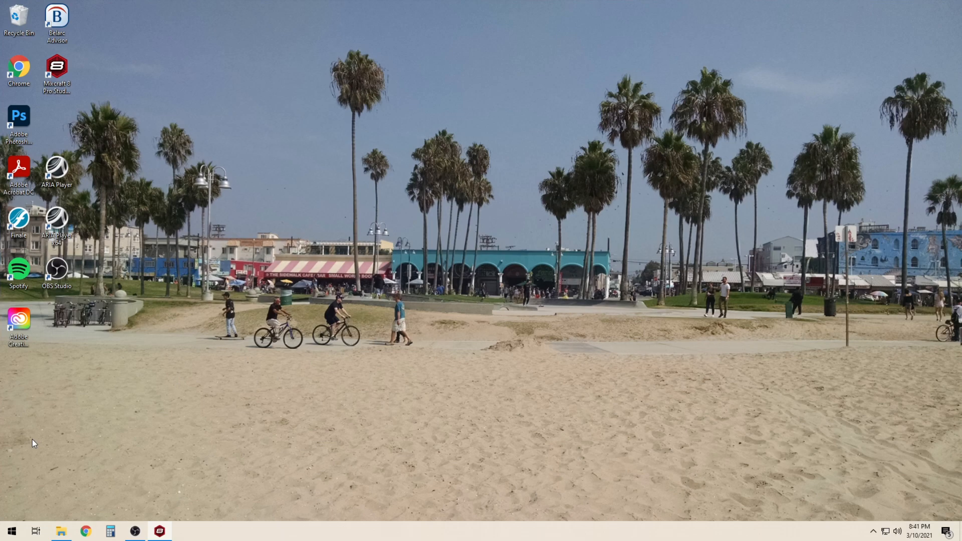
# Launch Command Prompt from the Start menu search for cmd
pyautogui.click(11, 531)
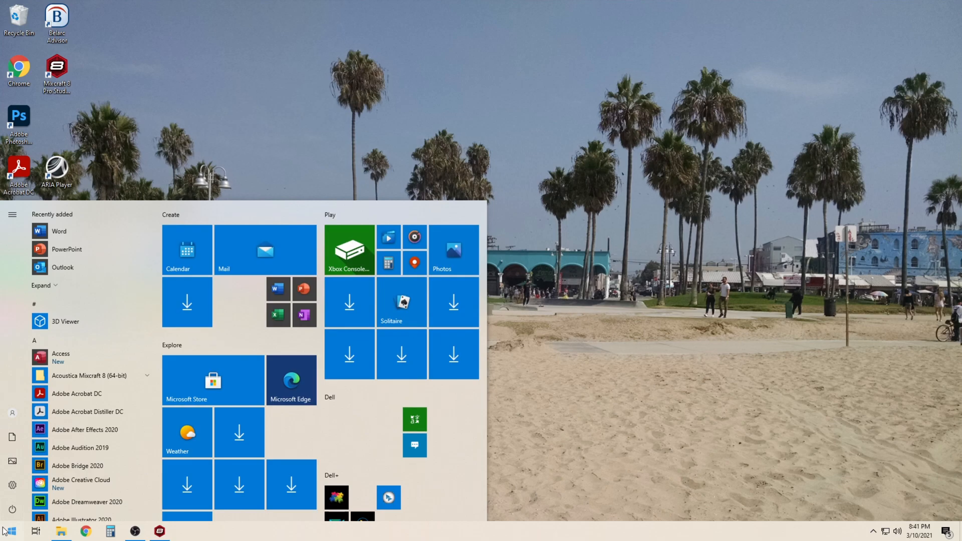
pyautogui.write('cmd')
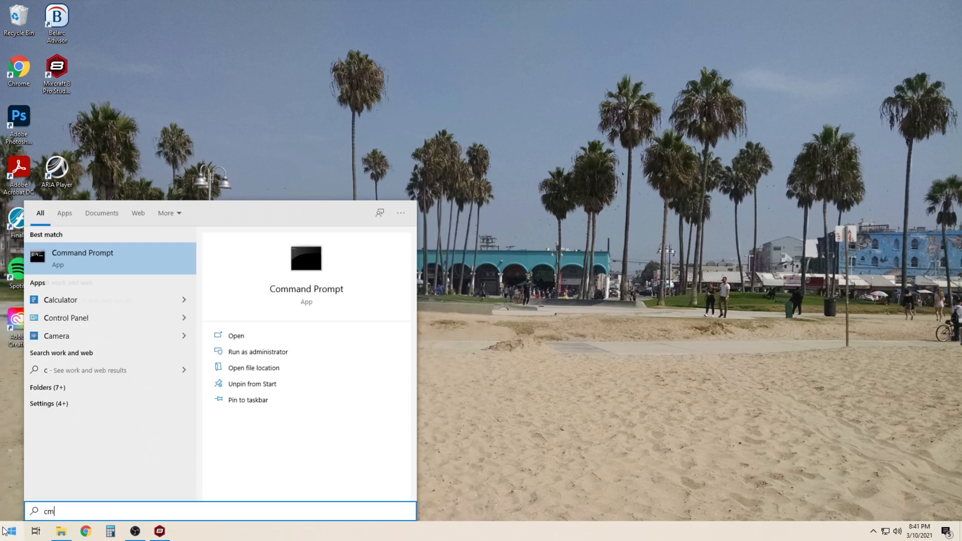
pyautogui.click(112, 253)
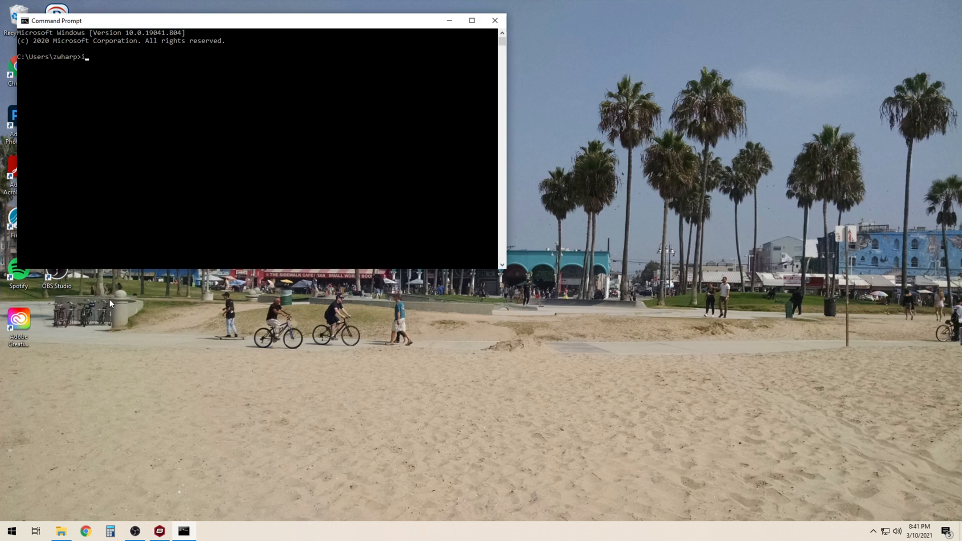
pyautogui.write('ipconfi')
pyautogui.write('g')
# Run ipconfig to show IPv4 192.168.1.105, mask 255.255.255.0, gateway 192.168.1.1
pyautogui.press('Return')
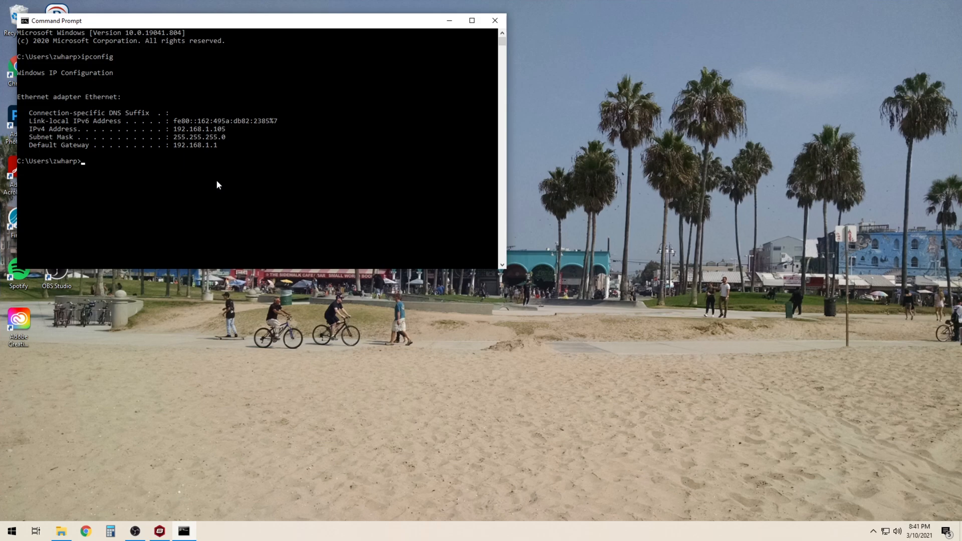
pyautogui.write('i')
pyautogui.write('p')
pyautogui.write('config/all')
# Run ipconfig/all to list host name, DHCP lease times and DNS servers 1.1.1.1 and 8.8.8.8
pyautogui.press('Return')
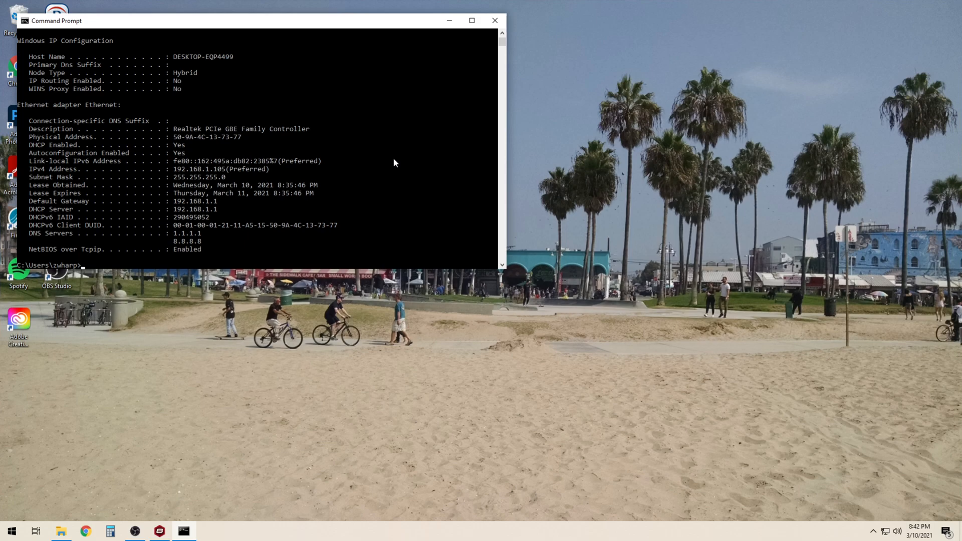
pyautogui.scroll(-3, 393, 158)
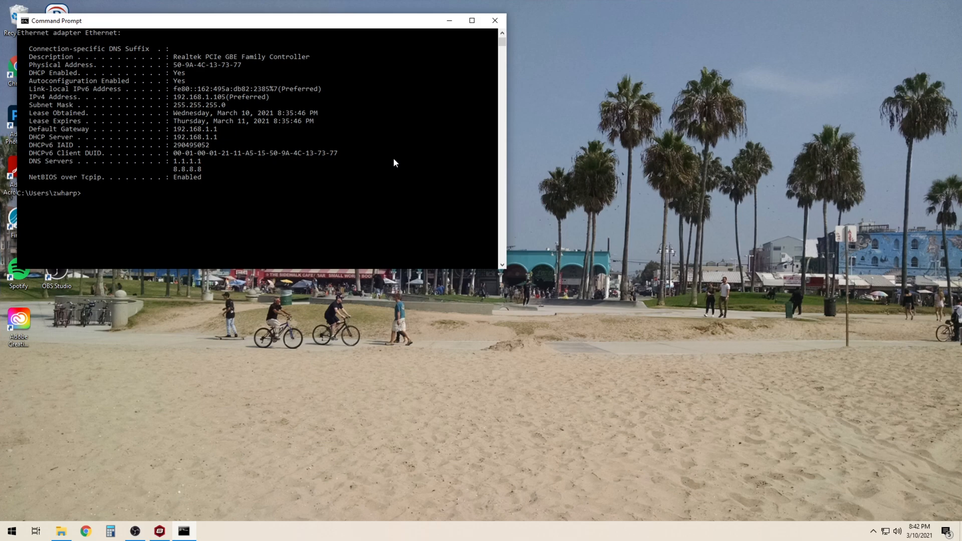
pyautogui.write('ipconfi')
pyautogui.write('g/')
pyautogui.write('display')
pyautogui.write('dns')
# Run ipconfig/displaydns to list cached records such as obsproject.com at 149.56.72.190
pyautogui.press('Return')
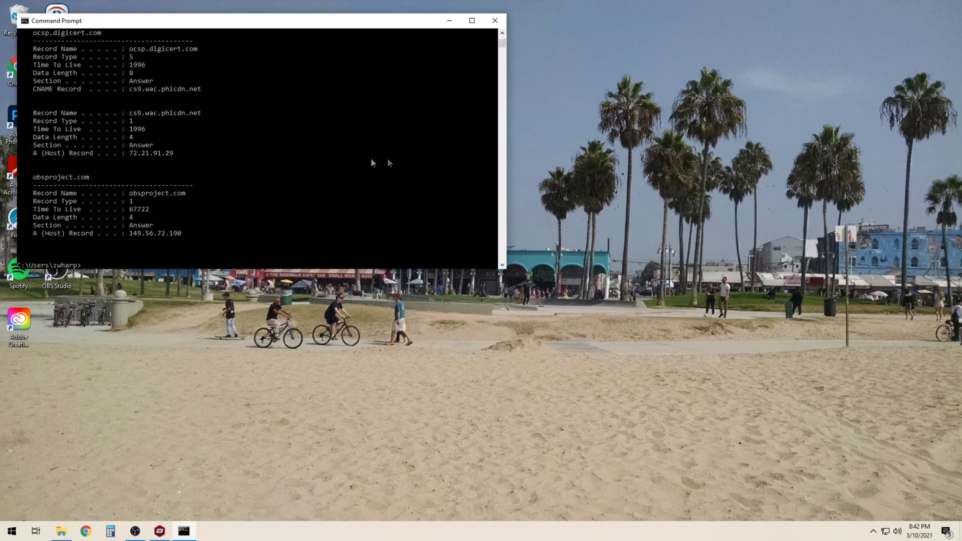
pyautogui.scroll(3, 174, 181)
pyautogui.scroll(3, 177, 181)
pyautogui.scroll(-6, 254, 201)
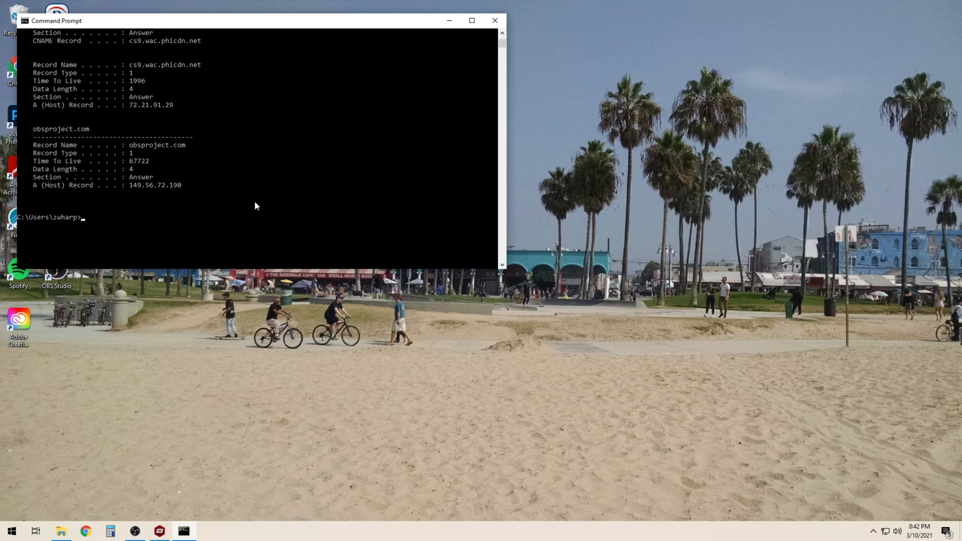
pyautogui.write('ipconfig/')
pyautogui.write('flushdns')
# Run ipconfig/flushdns and get the successfully-flushed confirmation
pyautogui.press('Return')
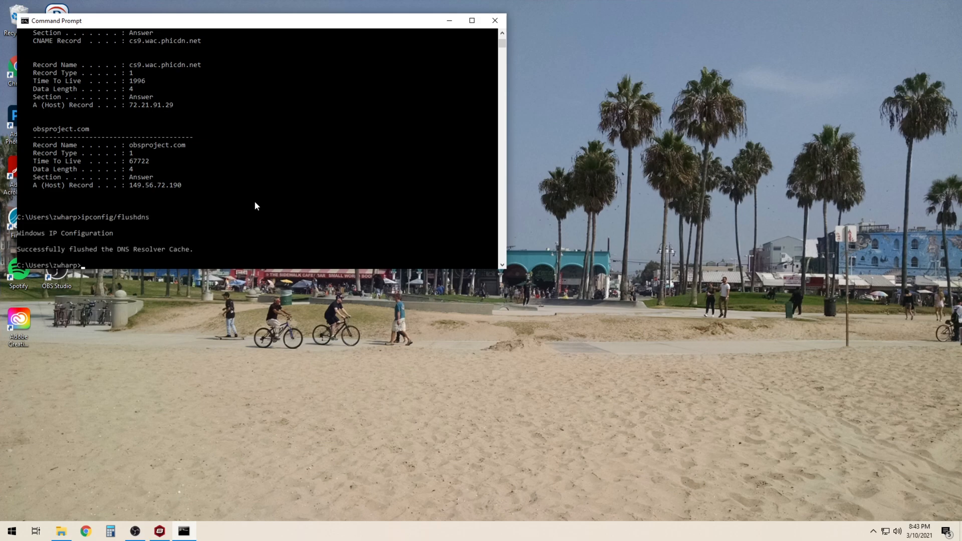
pyautogui.scroll(-2, 214, 143)
pyautogui.scroll(-2, 150, 158)
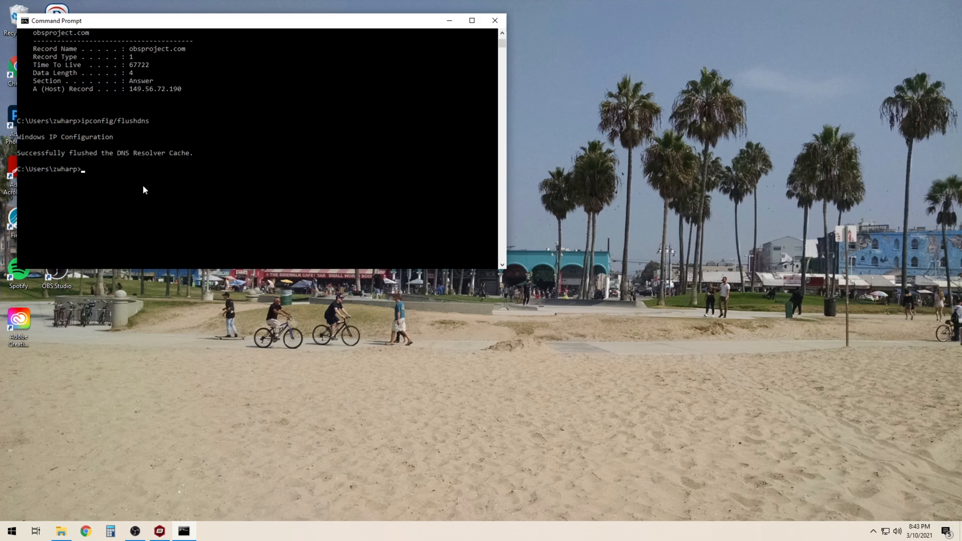
pyautogui.write('ipconfig/releas')
pyautogui.write('eleas')
# Release the lease, then list the full configuration showing 169.254.35.133 and no gateway
pyautogui.press('Return')
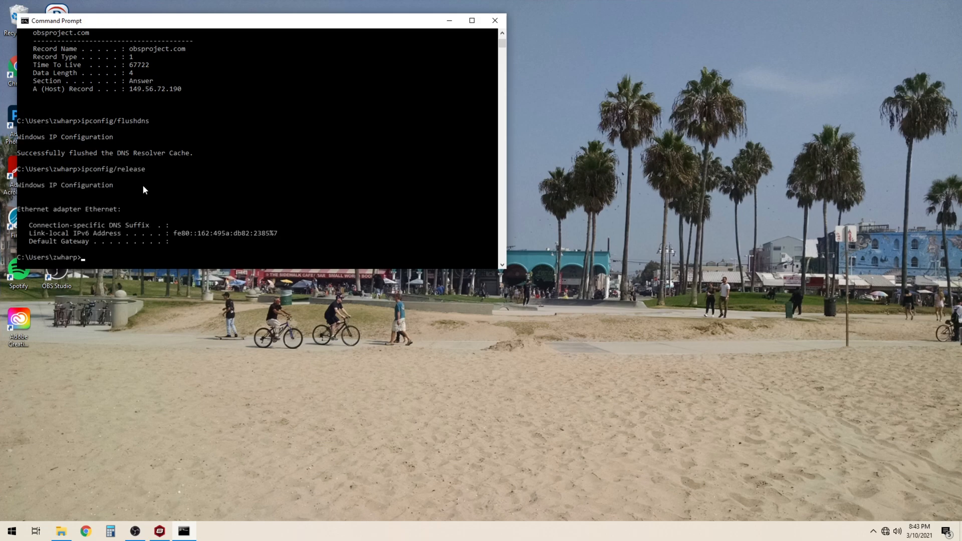
pyautogui.scroll(-2, 159, 184)
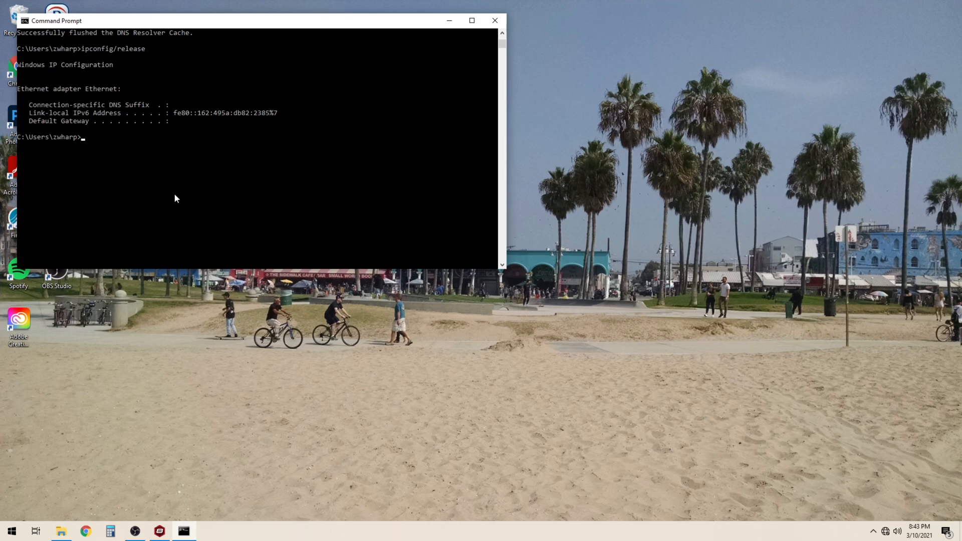
pyautogui.write('ipconfig/all')
pyautogui.press('Return')
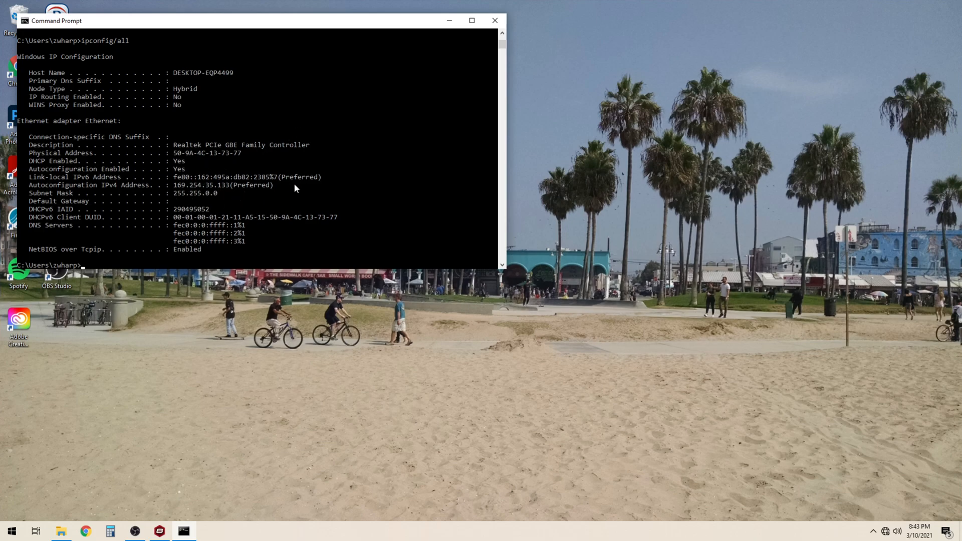
pyautogui.scroll(-3, 320, 187)
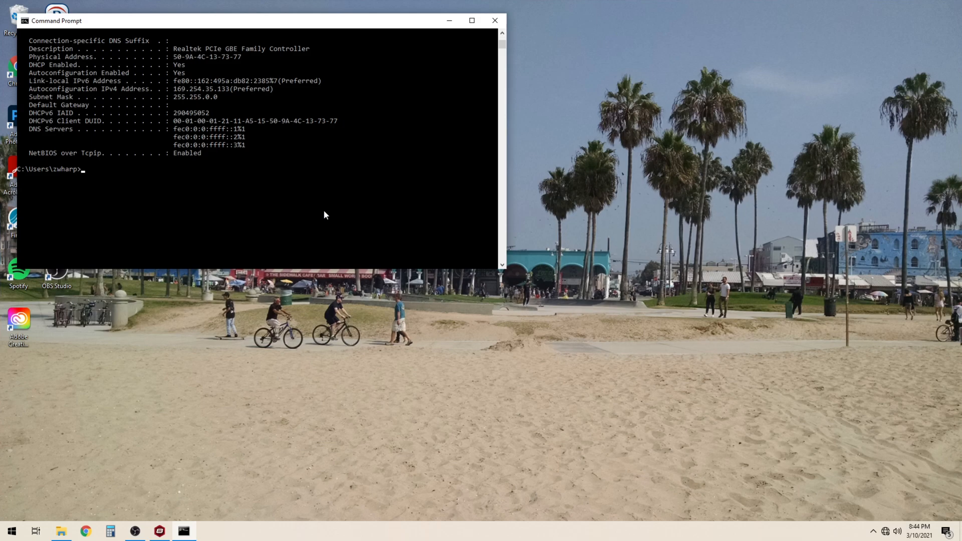
pyautogui.write('ipconfig')
pyautogui.write('/renew')
# Run ipconfig/renew to regain IPv4 192.168.1.105 and gateway 192.168.1.1
pyautogui.press('Return')
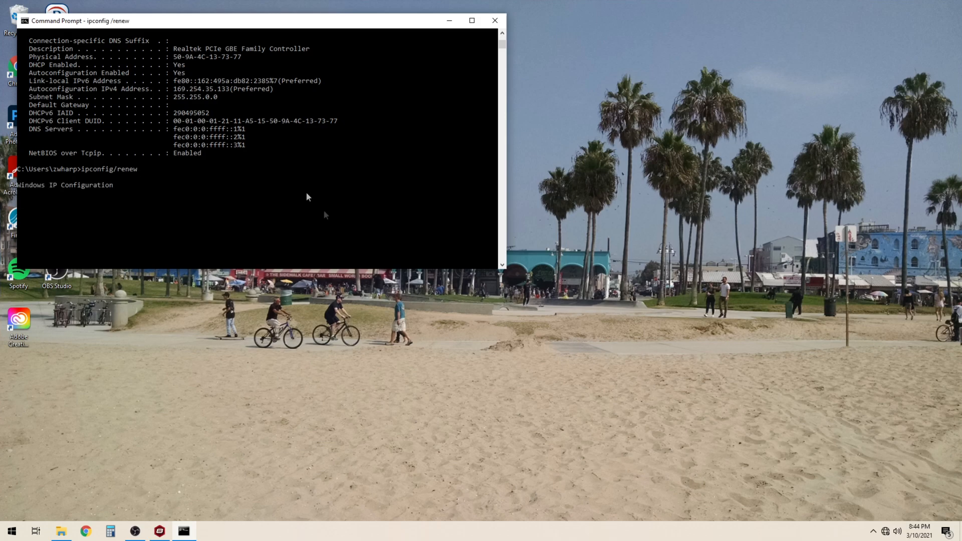